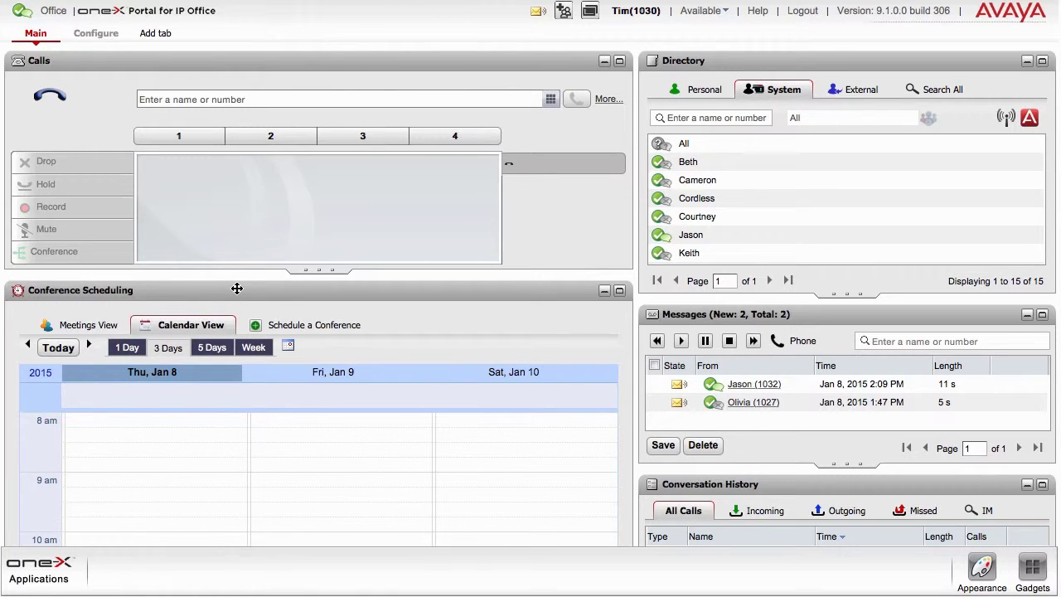
# Show the conference calendar in week view, starting at February 18, 2015.
pyautogui.click(208, 349)
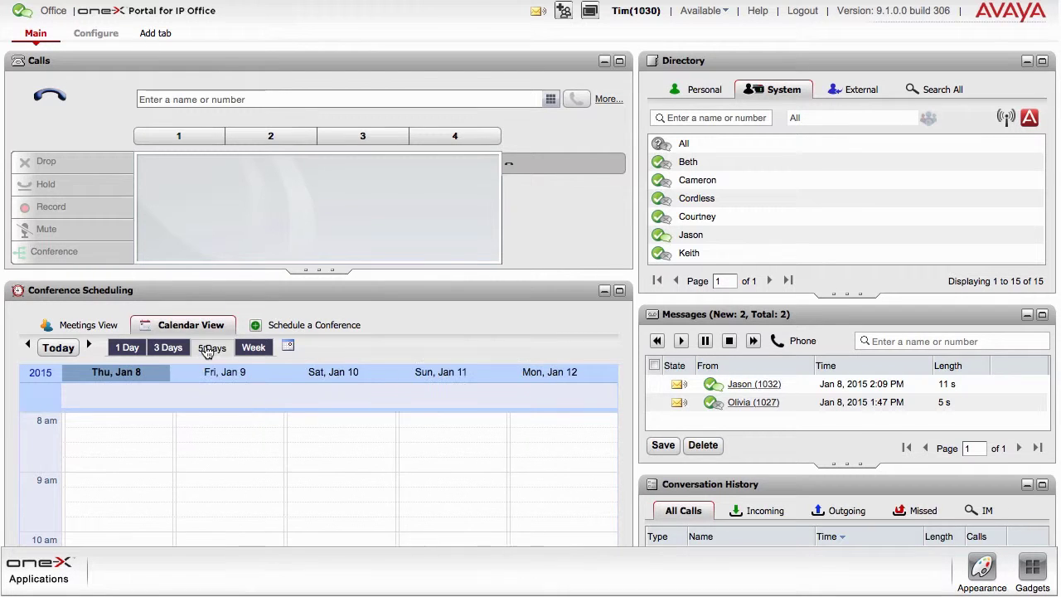
pyautogui.click(252, 348)
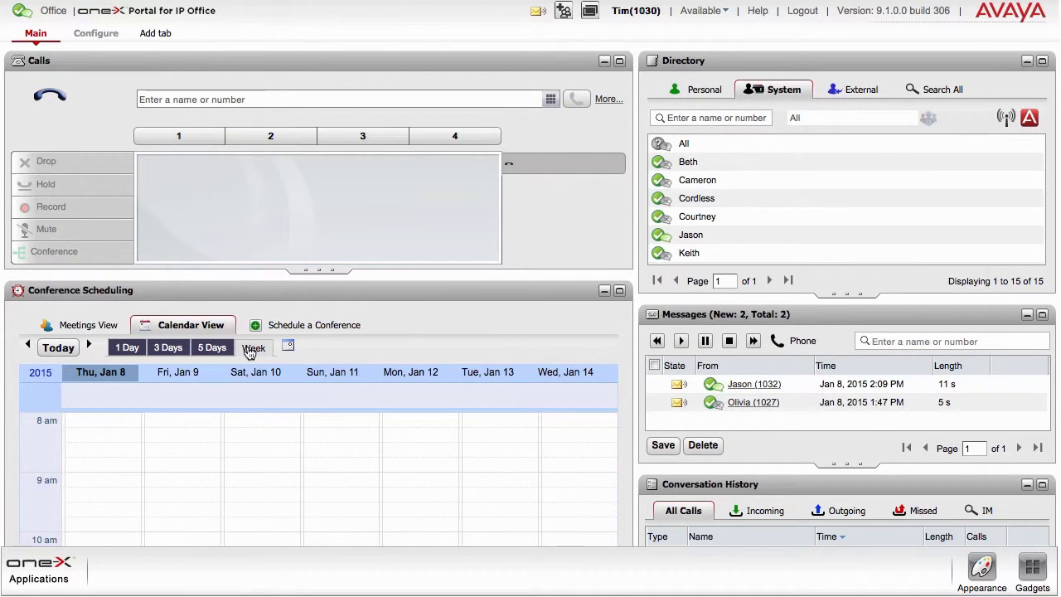
pyautogui.click(288, 345)
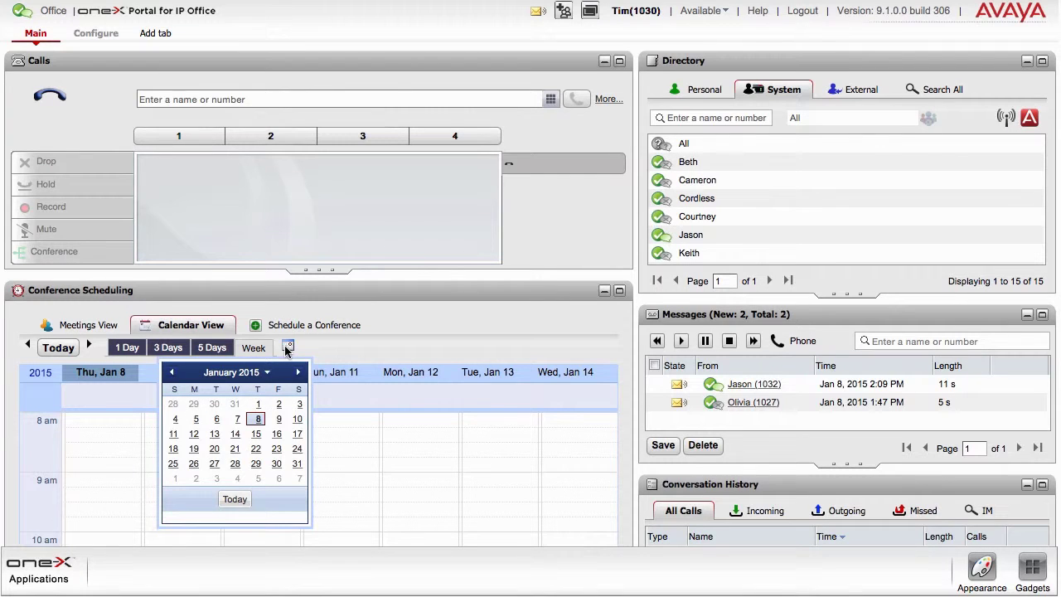
pyautogui.click(298, 374)
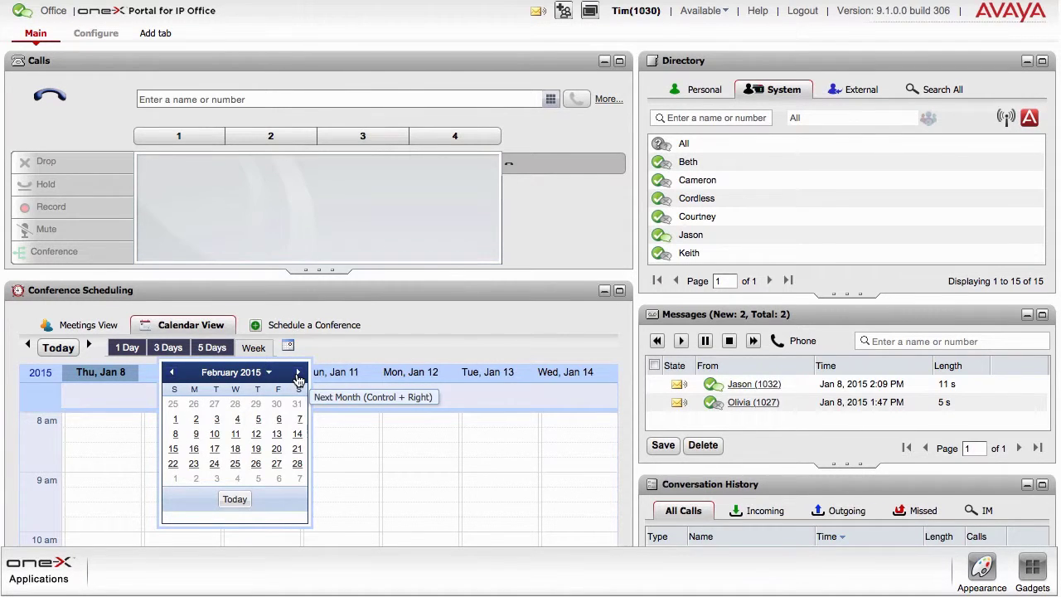
pyautogui.click(235, 450)
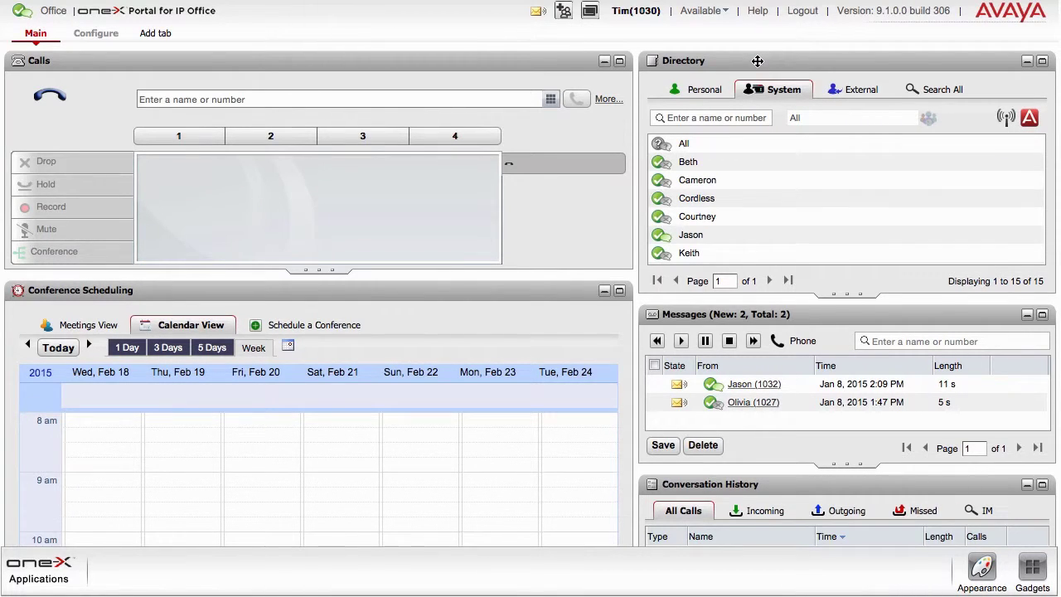
# Check the presence status of several contacts in the system directory.
pyautogui.moveTo(721, 219)
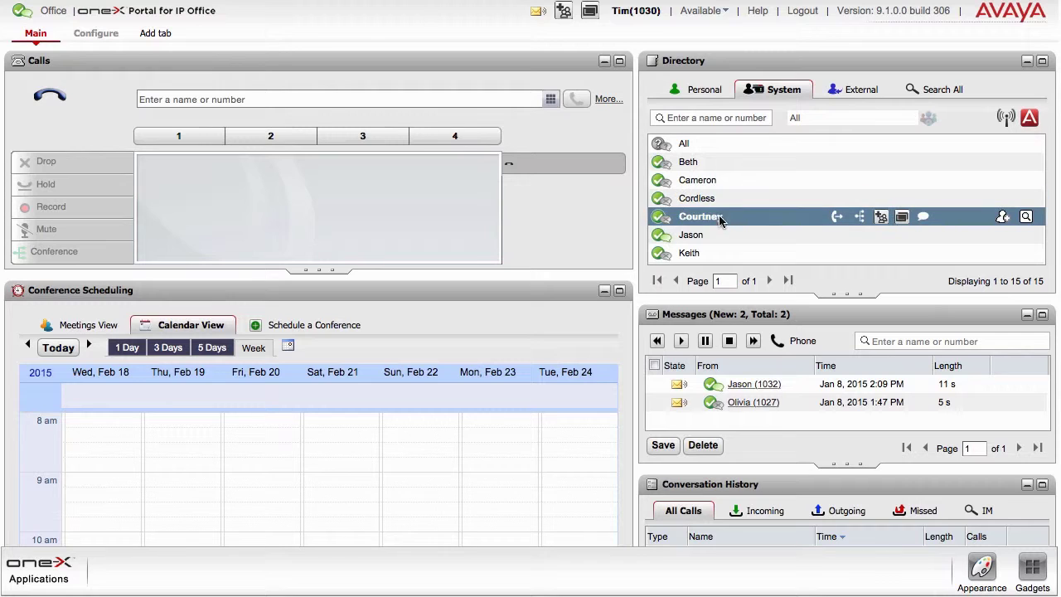
pyautogui.moveTo(719, 238)
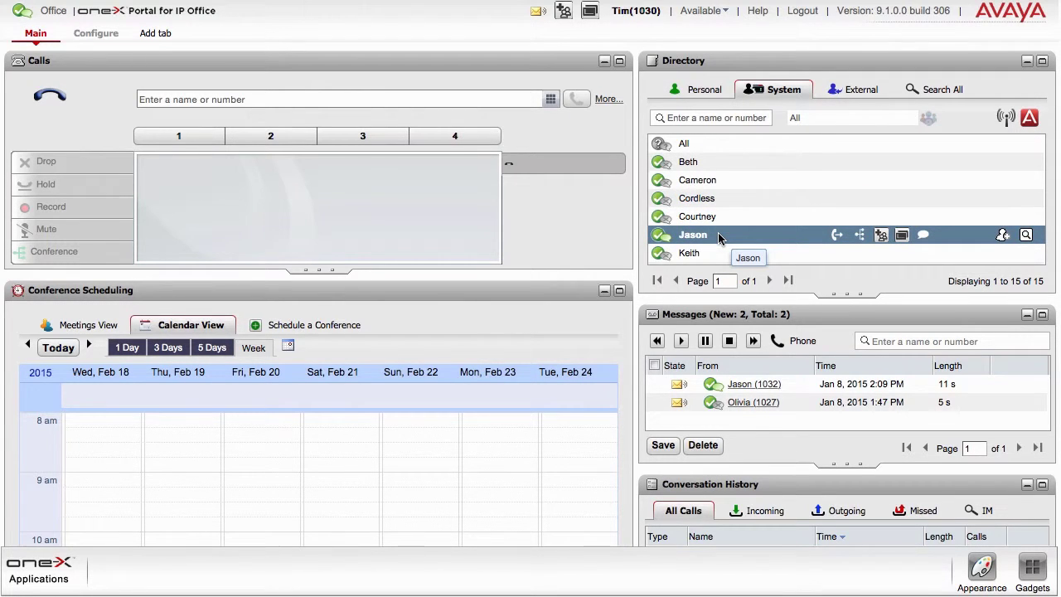
pyautogui.moveTo(661, 238)
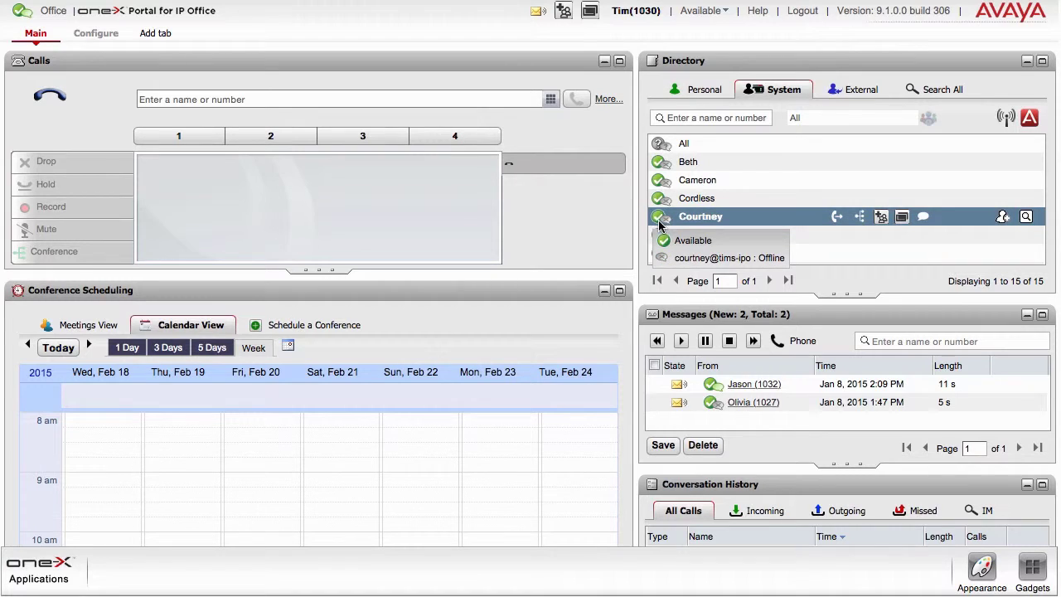
pyautogui.moveTo(665, 190)
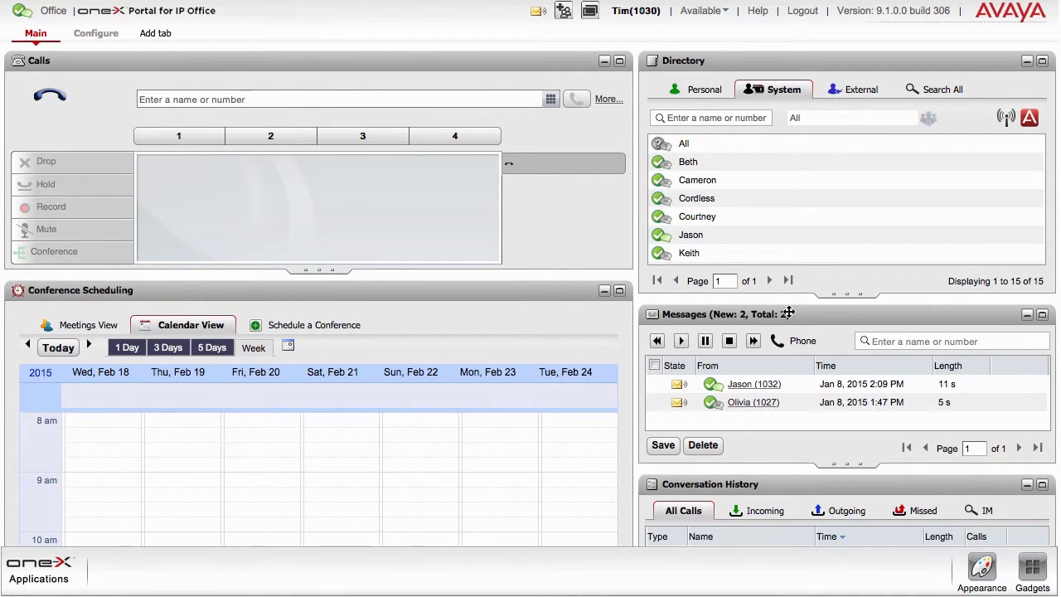
# Examine the voicemail entries in the Messages gadget, including the callers' presence and the option to add a contact.
pyautogui.click(792, 383)
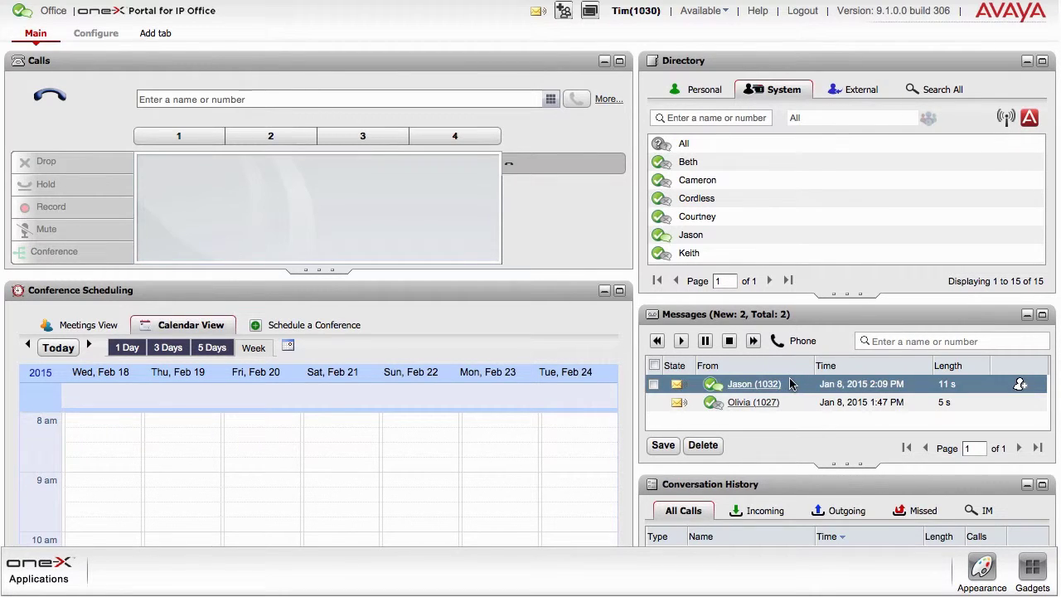
pyautogui.click(784, 385)
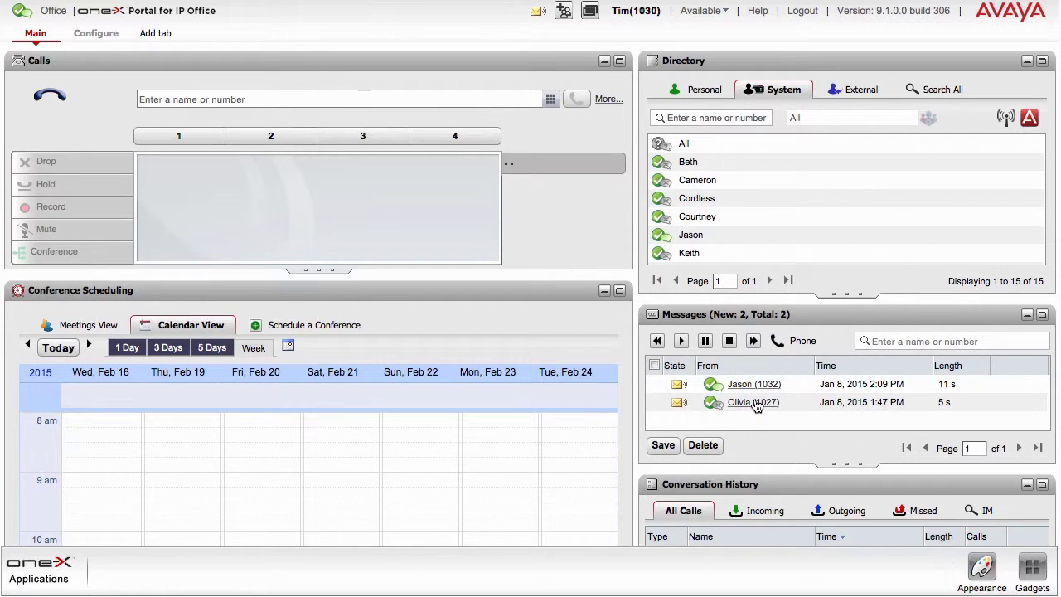
pyautogui.moveTo(723, 394)
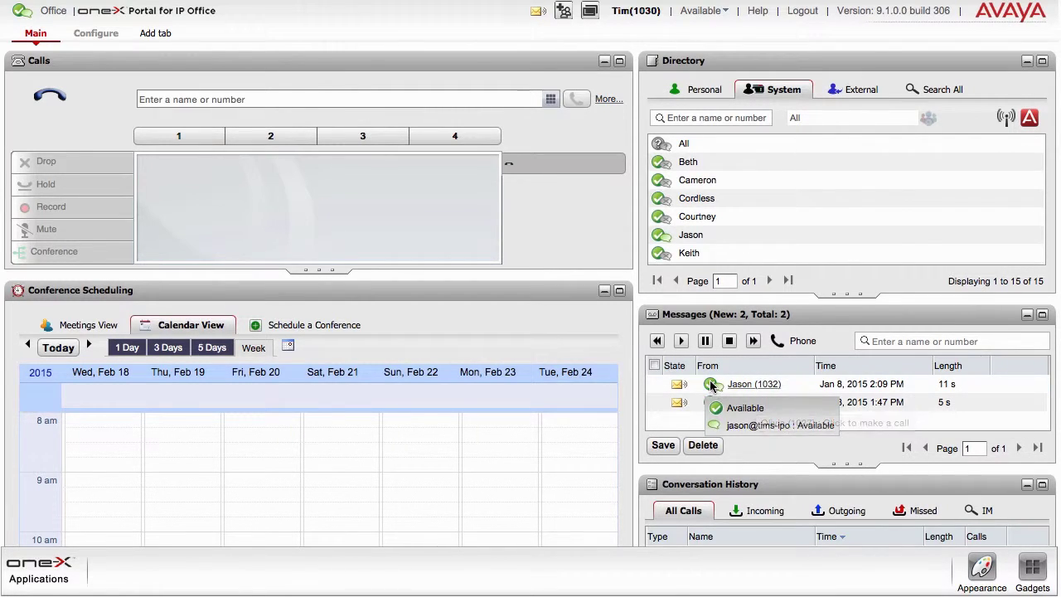
pyautogui.click(811, 383)
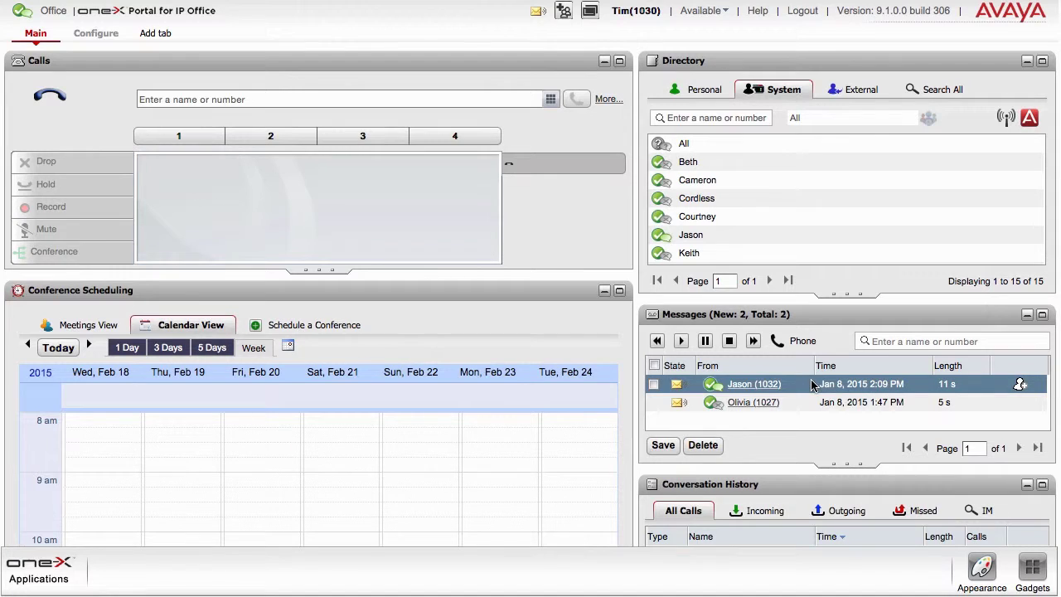
pyautogui.click(1020, 386)
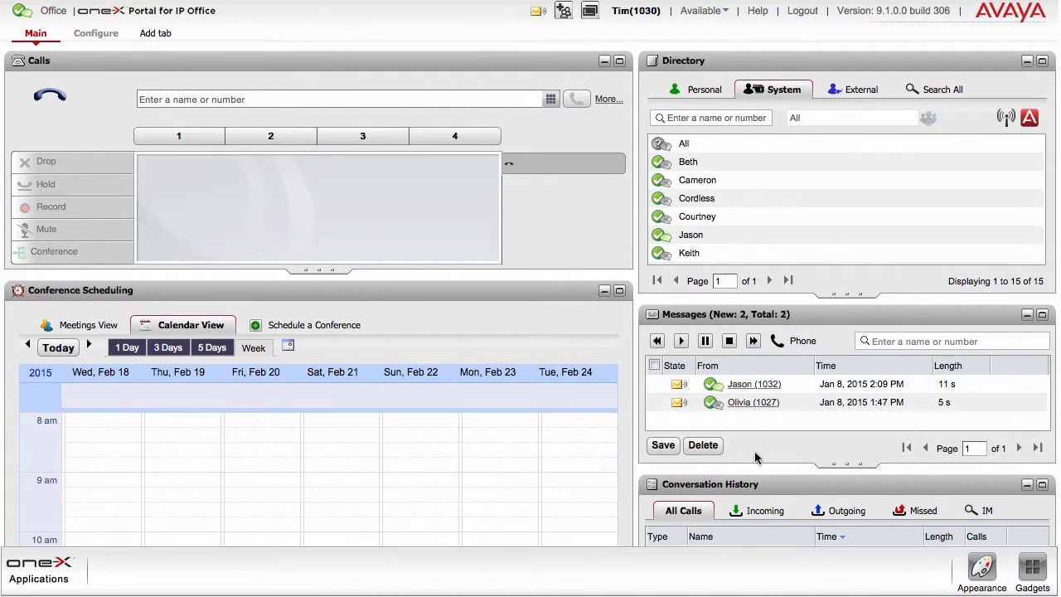
# Review the conversation history by all, incoming, outgoing and missed calls and IM, ending on the list of all calls.
pyautogui.scroll(-3, 754, 456)
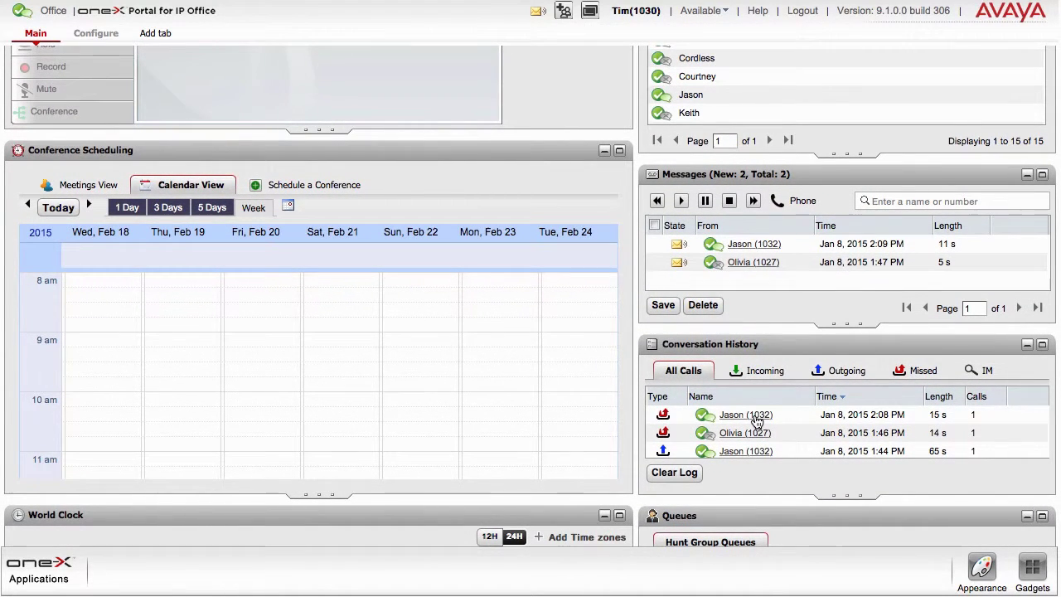
pyautogui.scroll(-2, 757, 423)
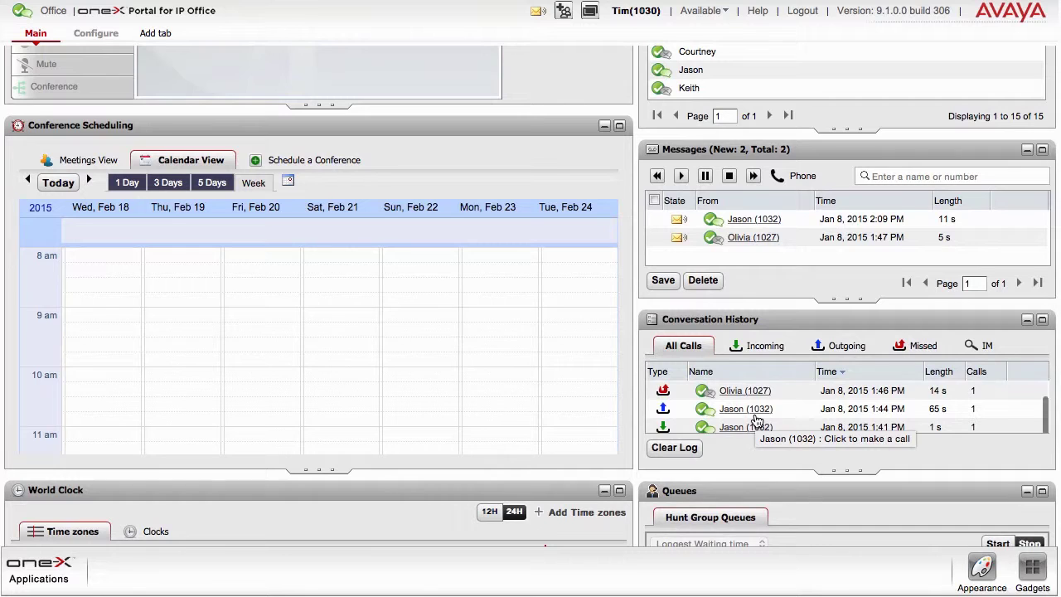
pyautogui.scroll(2, 756, 421)
pyautogui.scroll(-2, 757, 421)
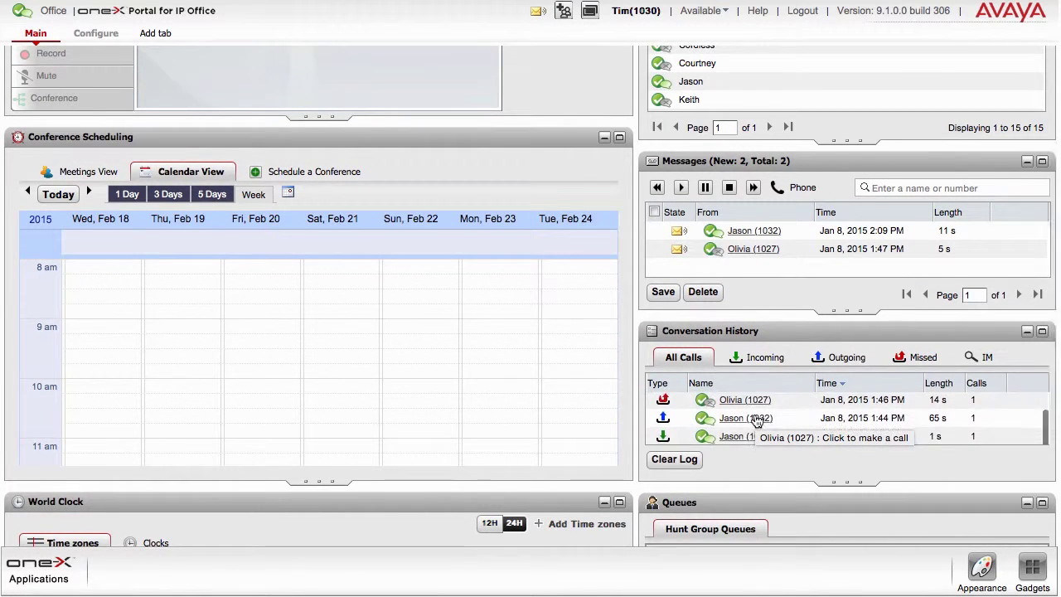
pyautogui.click(764, 357)
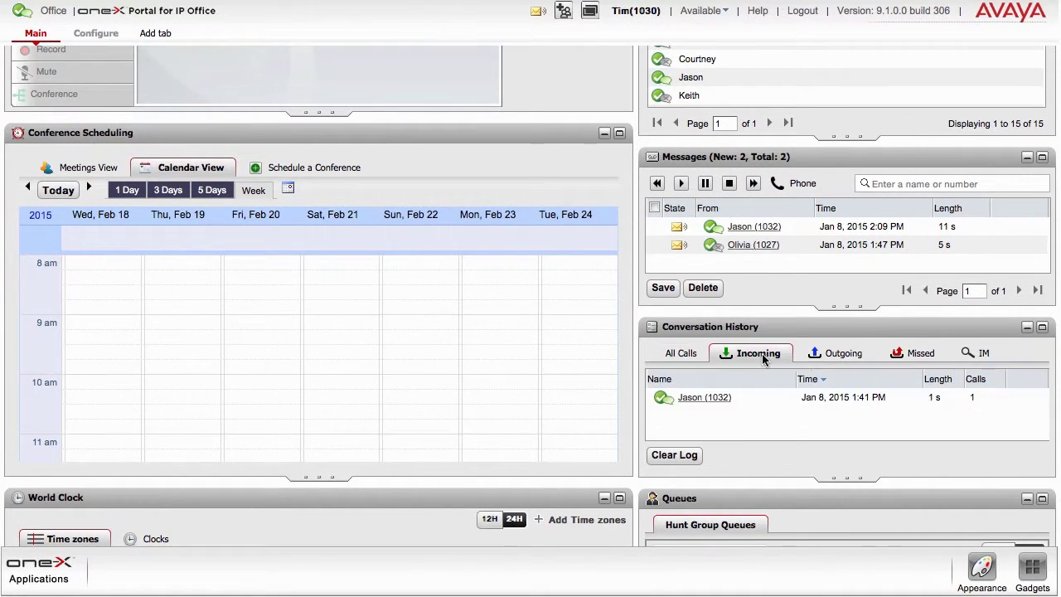
pyautogui.click(830, 357)
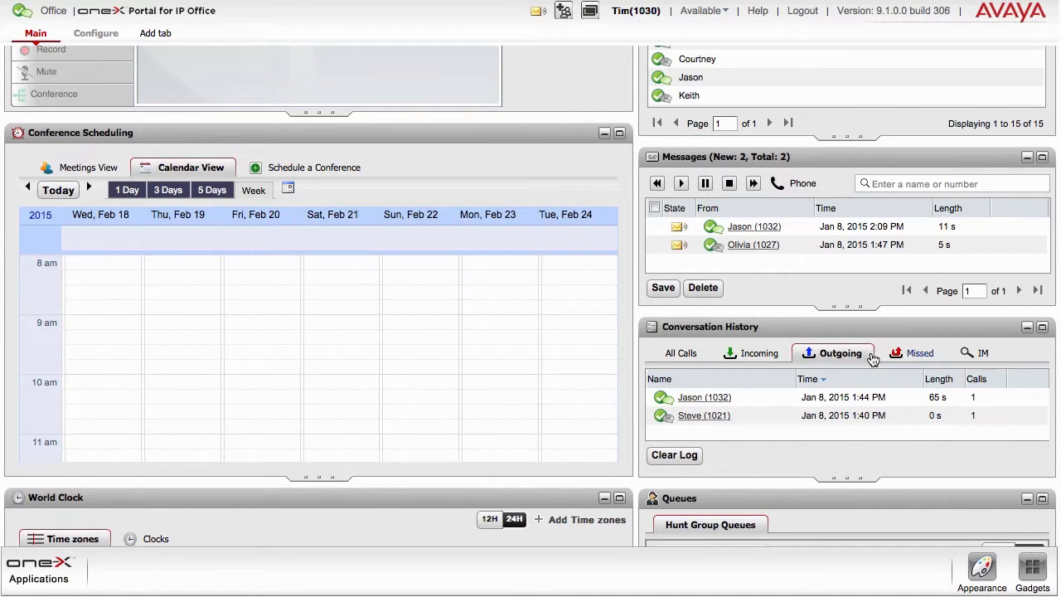
pyautogui.click(900, 358)
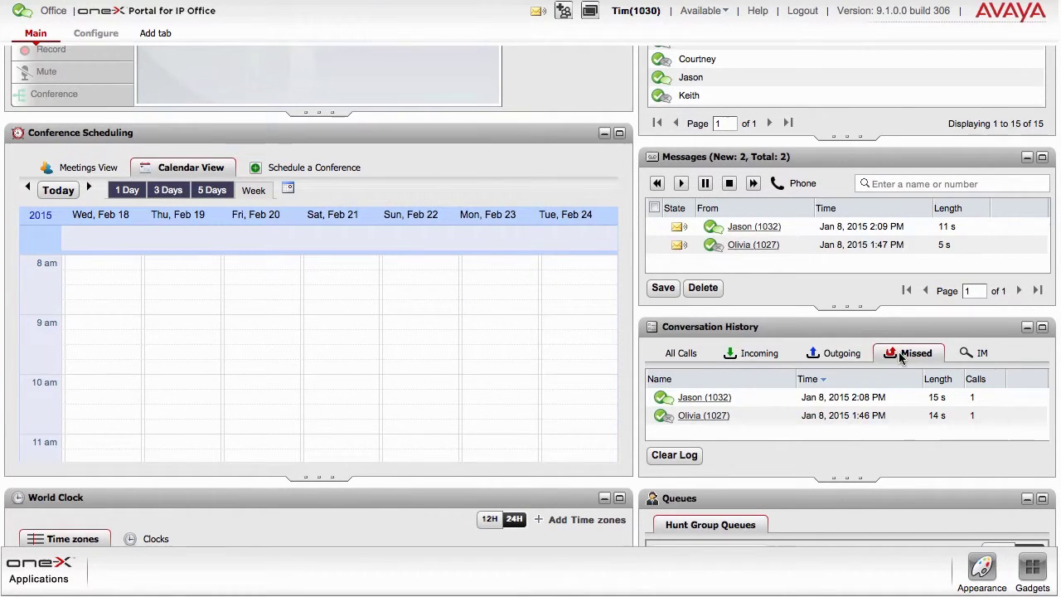
pyautogui.click(973, 356)
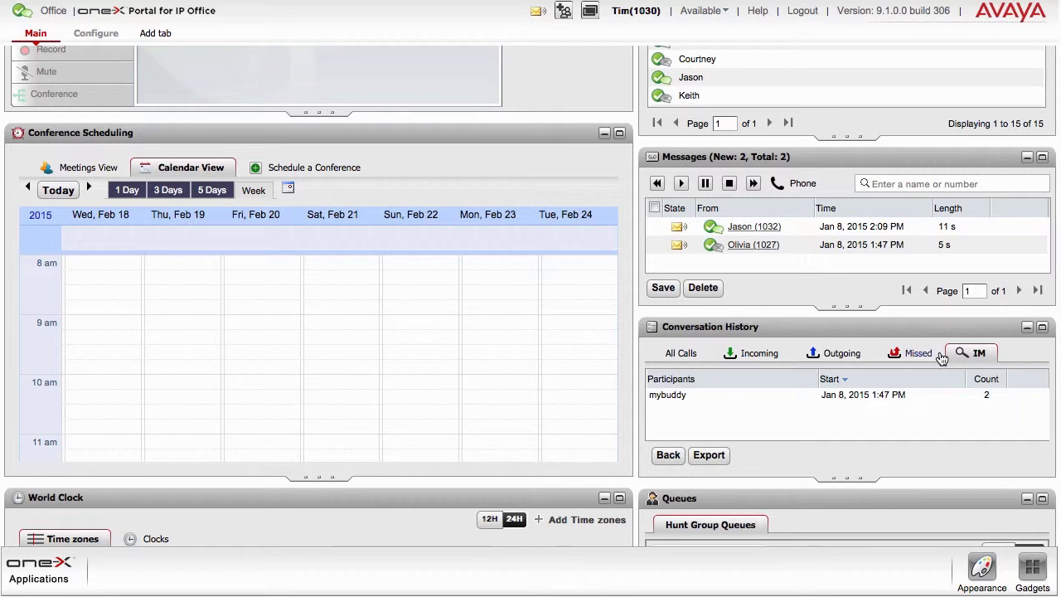
pyautogui.click(688, 358)
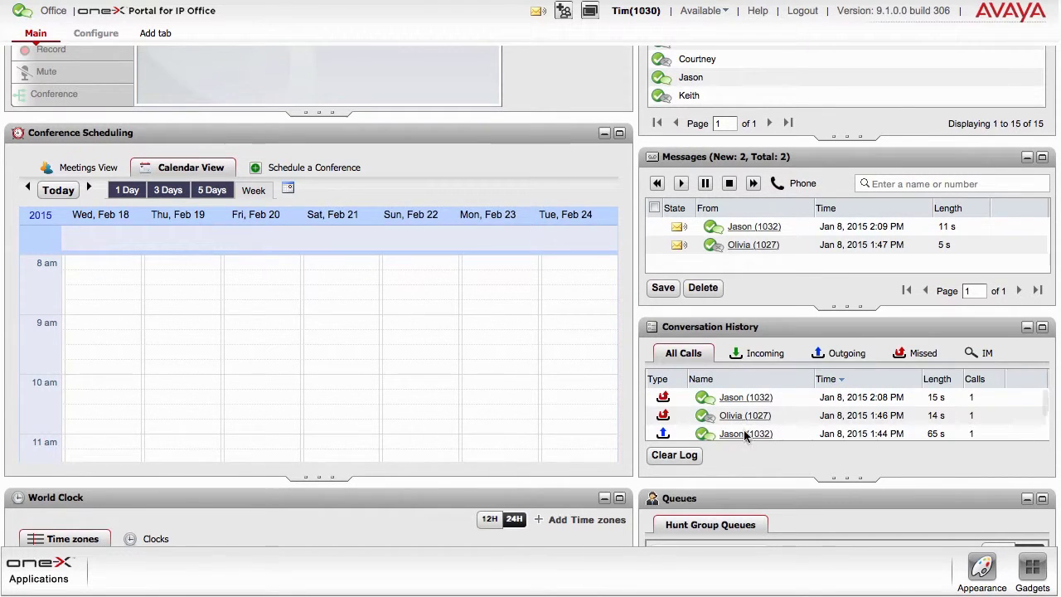
# Minimize the Queues gadget.
pyautogui.scroll(-3, 745, 501)
pyautogui.scroll(-2, 744, 502)
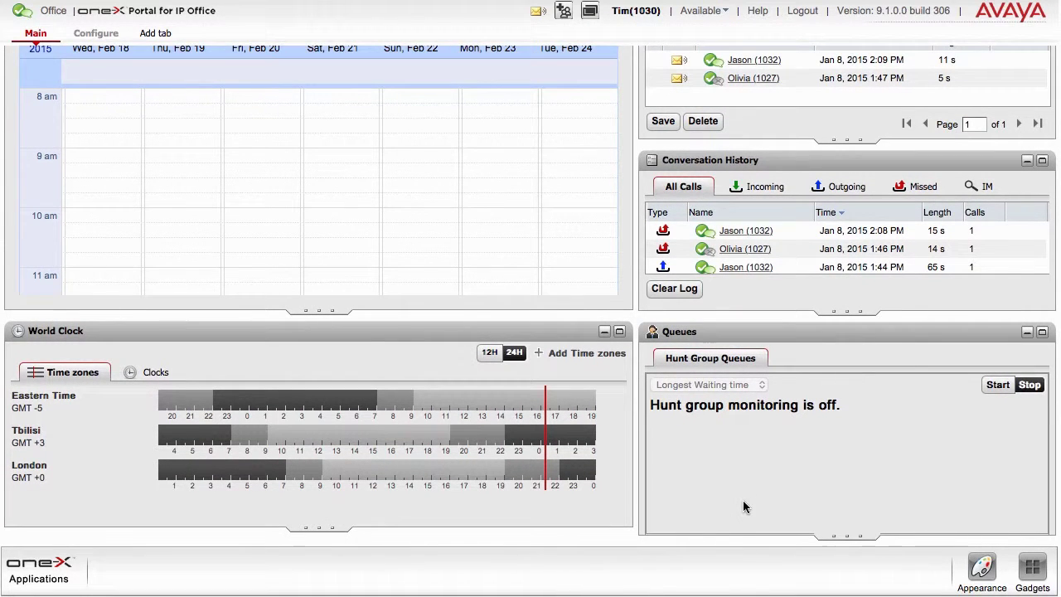
pyautogui.click(1027, 331)
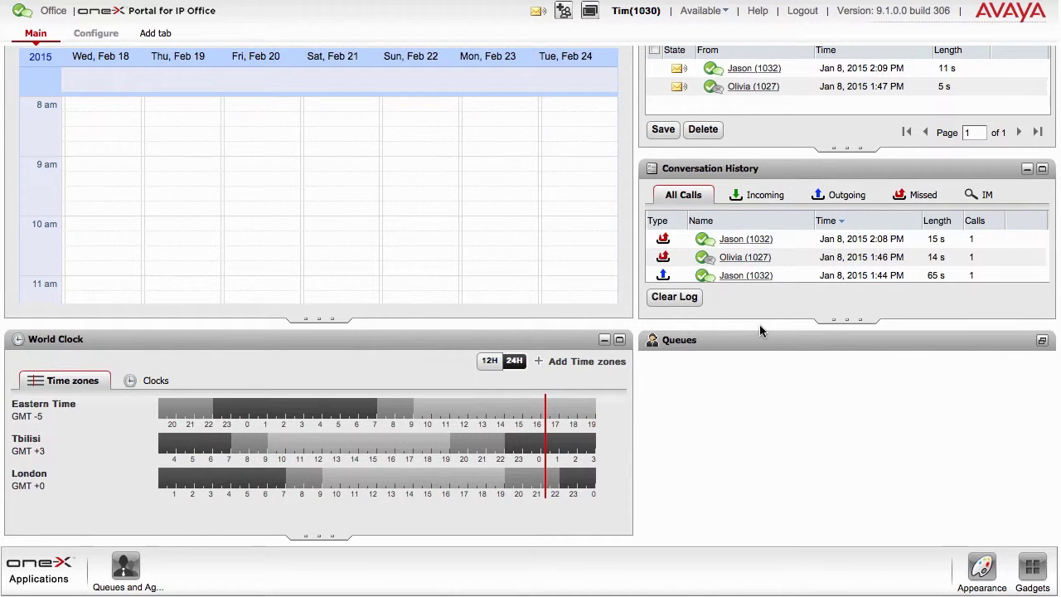
# Move the Messages gadget into the Conference Scheduling gadget's place, between Calls and World Clock.
pyautogui.scroll(1, 862, 163)
pyautogui.scroll(3, 860, 164)
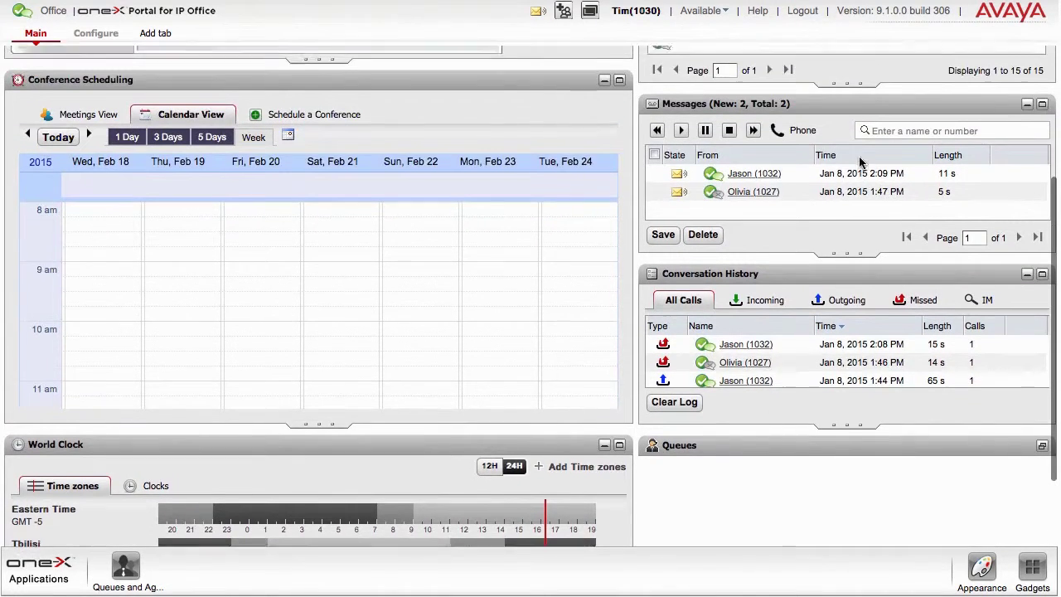
pyautogui.moveTo(881, 121); pyautogui.dragTo(332, 256)
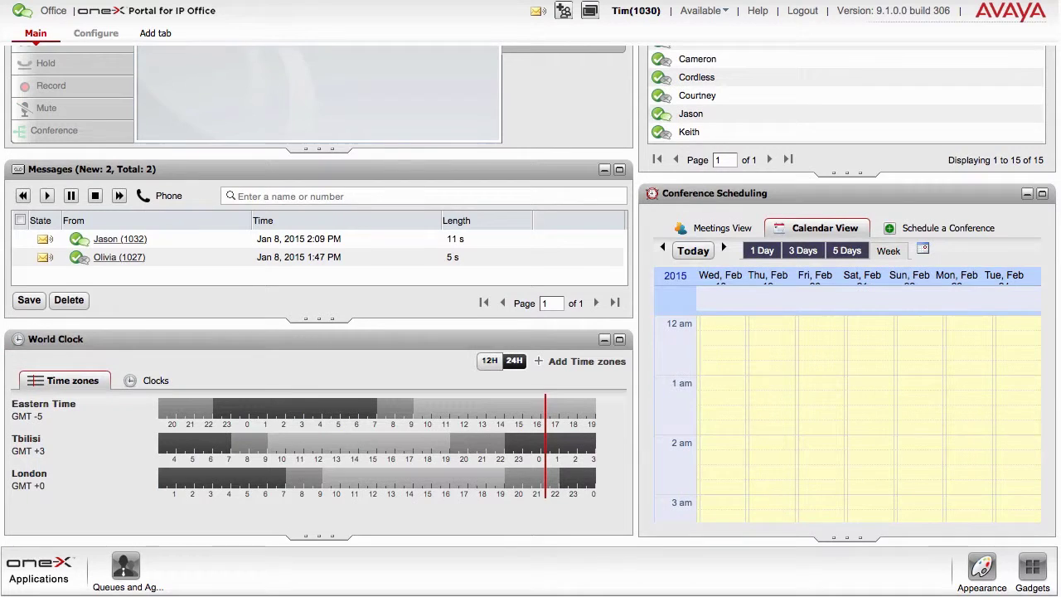
# Try the dark skin on the portal and switch back to the light skin.
pyautogui.click(982, 569)
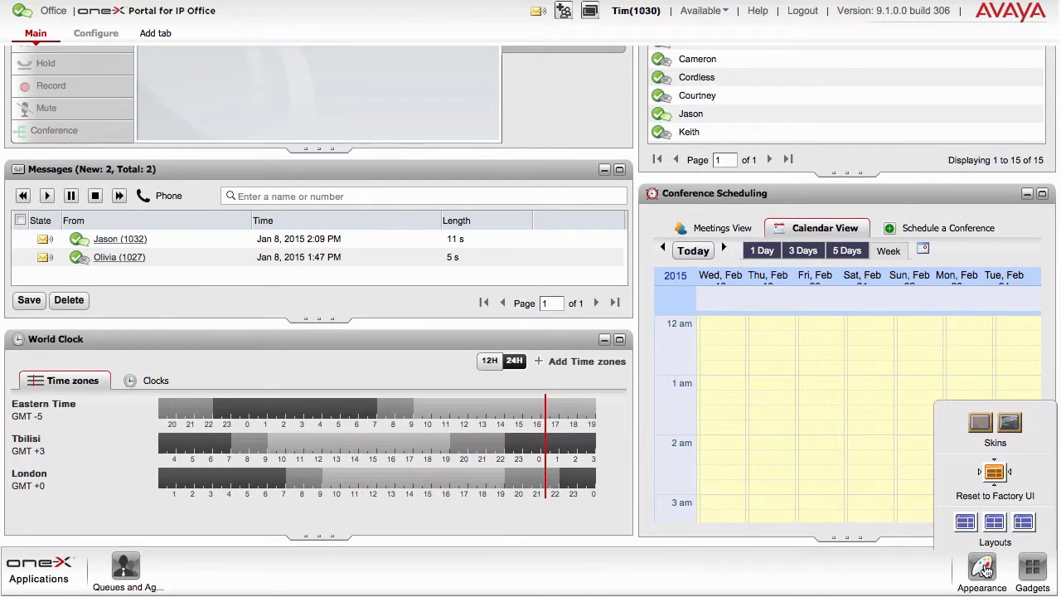
pyautogui.click(1008, 424)
pyautogui.click(855, 585)
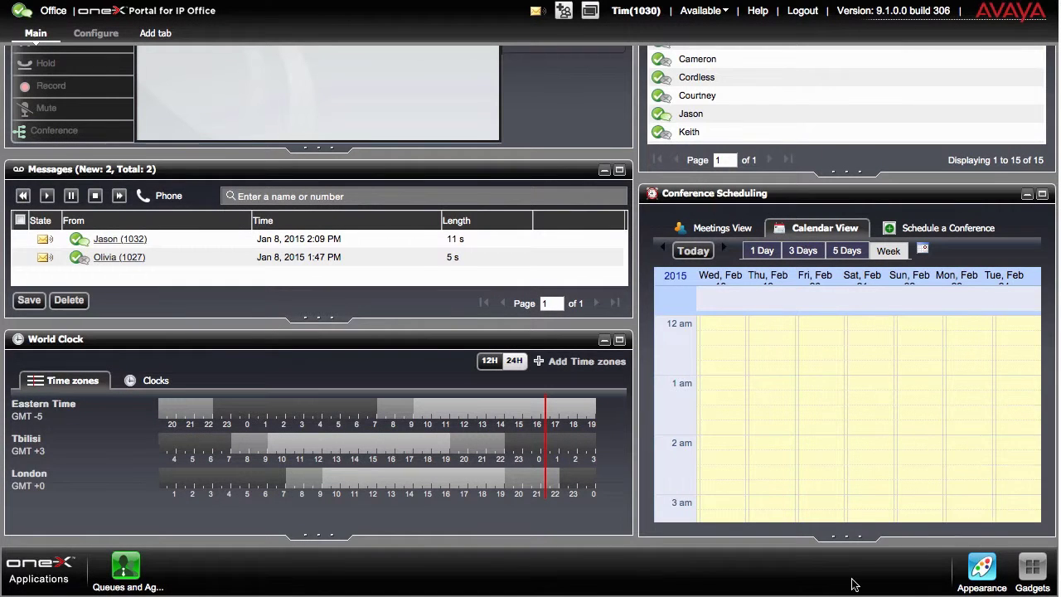
pyautogui.click(982, 574)
pyautogui.click(979, 424)
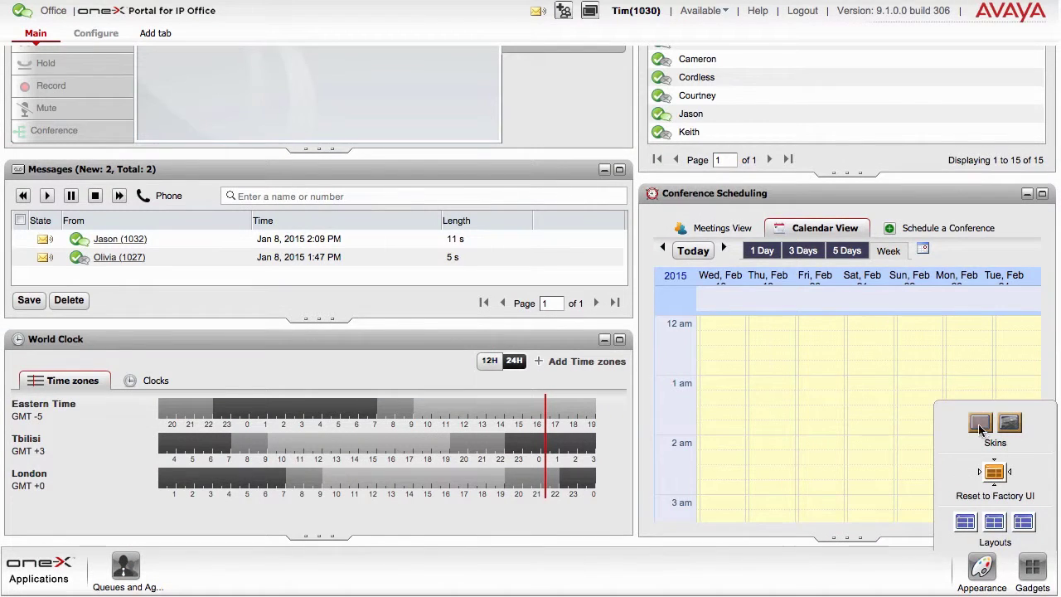
# Make the Home profile the active one in the portal's configuration.
pyautogui.click(95, 34)
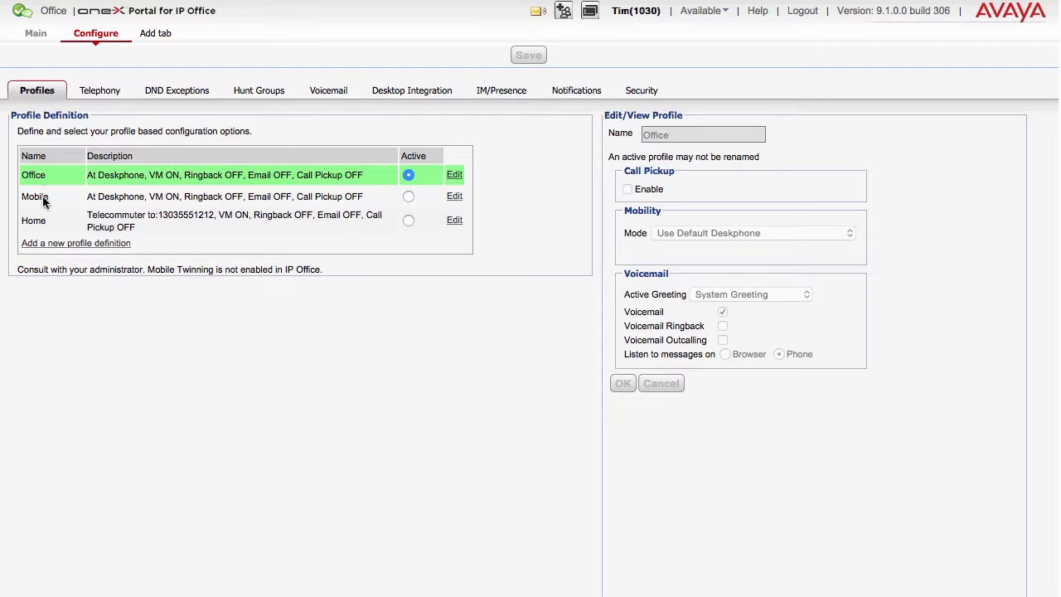
pyautogui.click(409, 221)
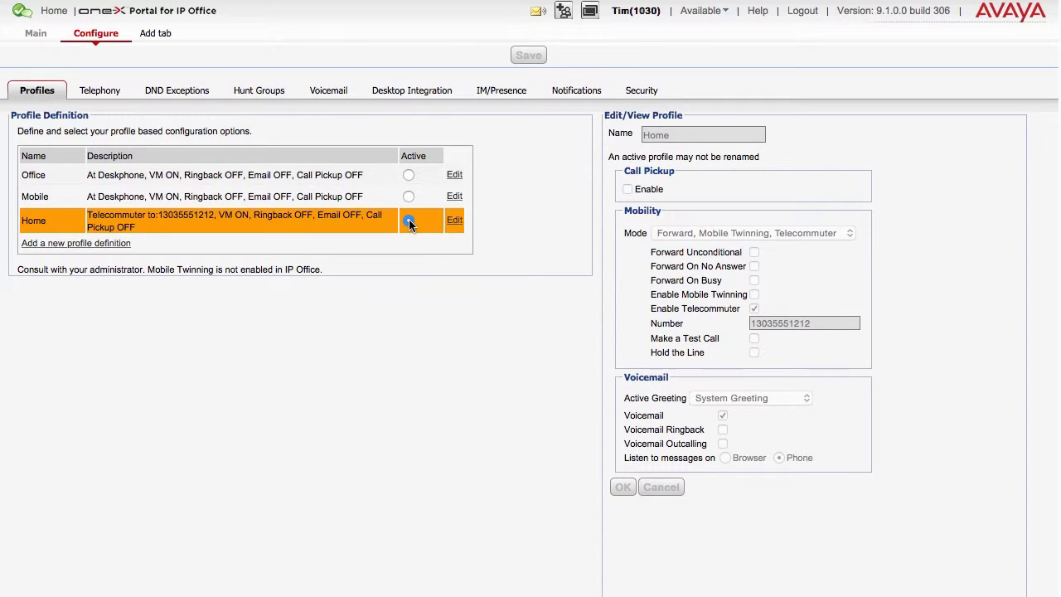
# Review the Telephony, DND Exceptions, Hunt Groups, Voicemail, Desktop Integration, IM/Presence, Notifications and Security configuration pages.
pyautogui.click(88, 90)
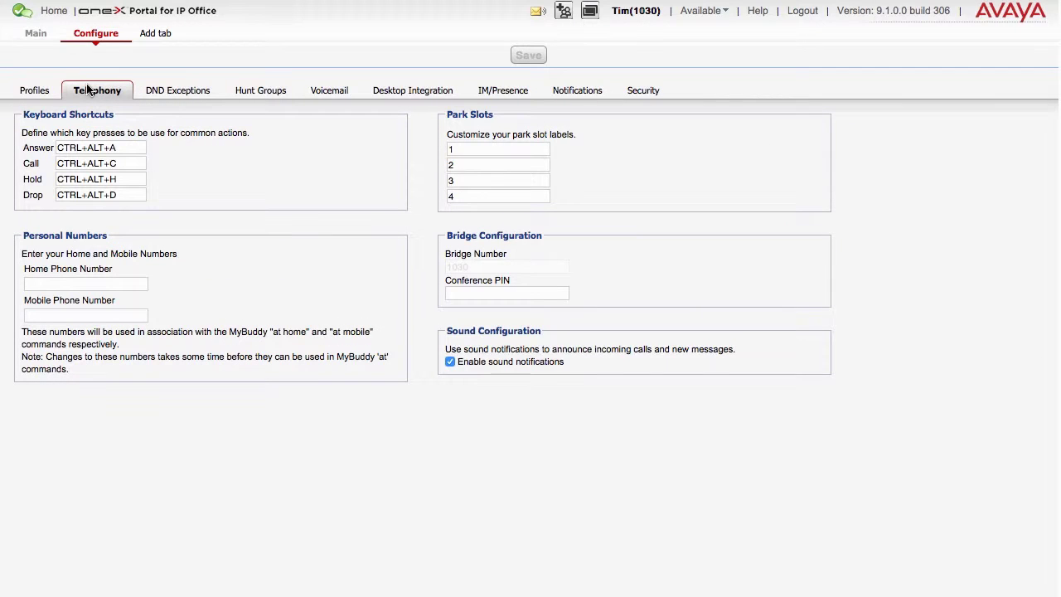
pyautogui.click(162, 93)
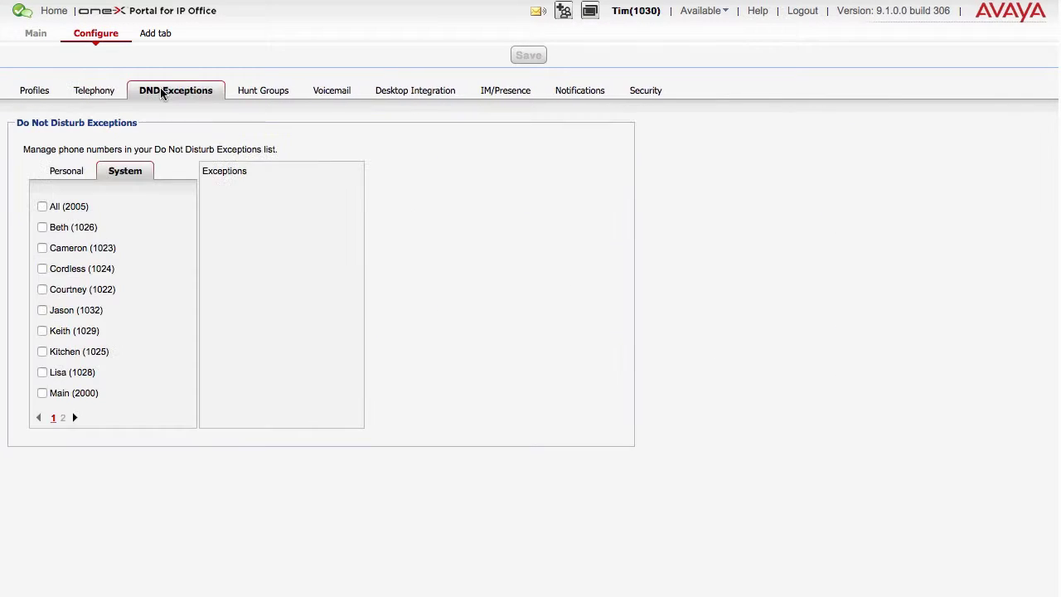
pyautogui.click(257, 93)
pyautogui.click(336, 93)
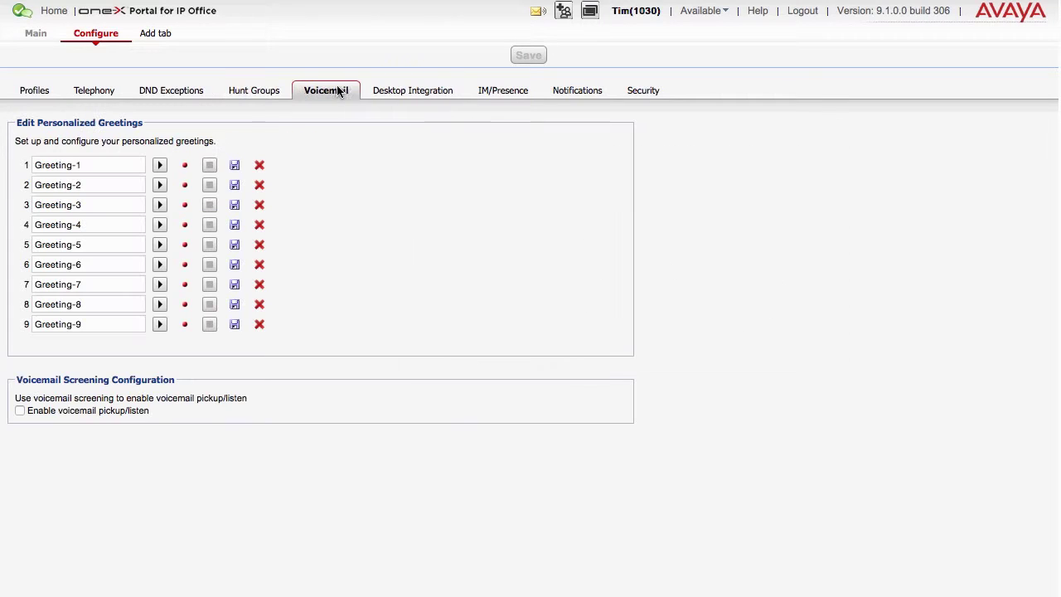
pyautogui.click(391, 96)
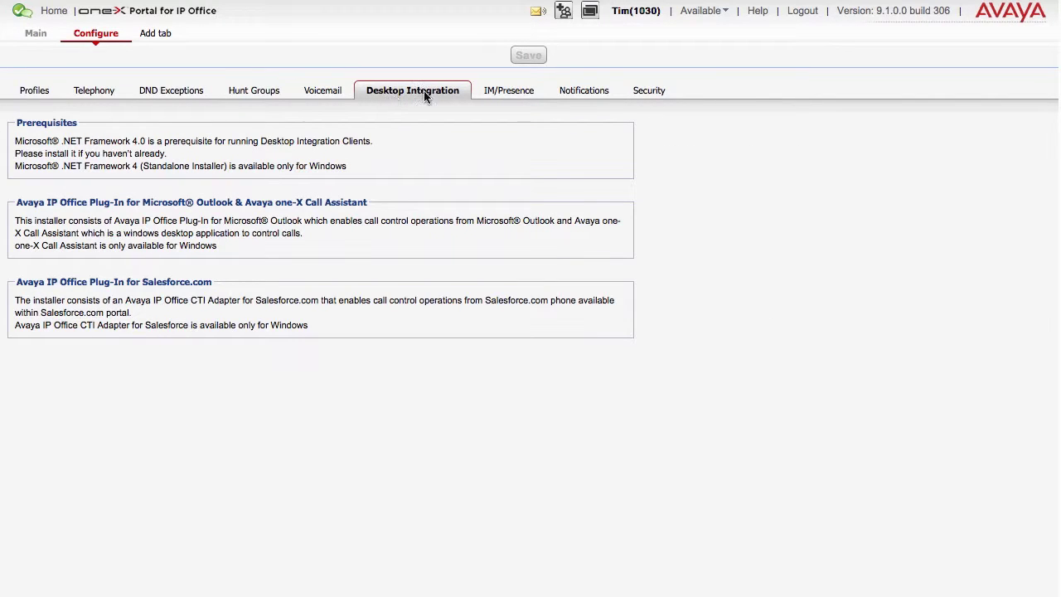
pyautogui.click(503, 93)
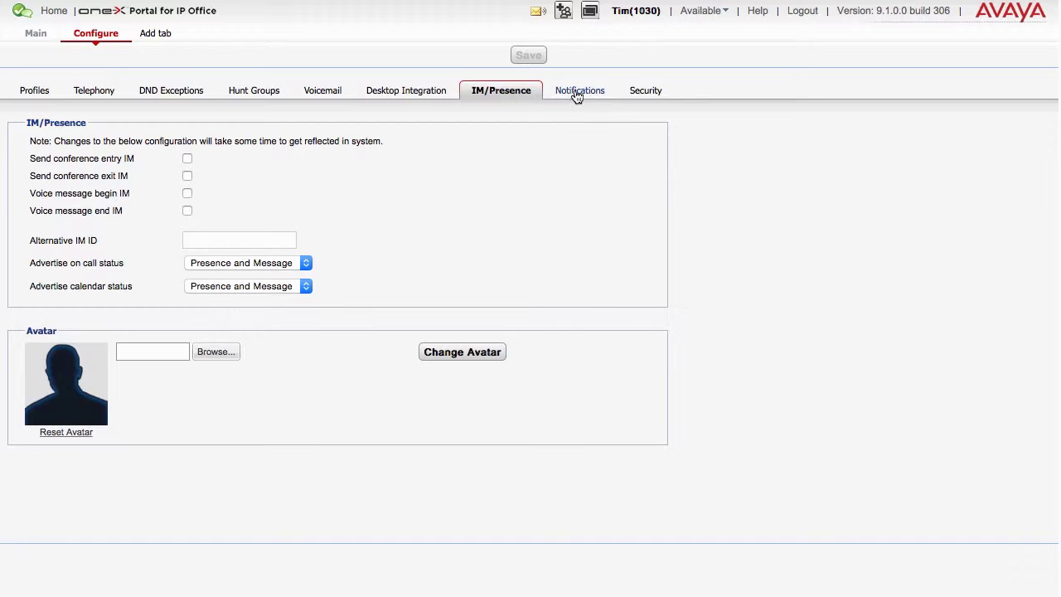
pyautogui.click(582, 93)
pyautogui.click(653, 92)
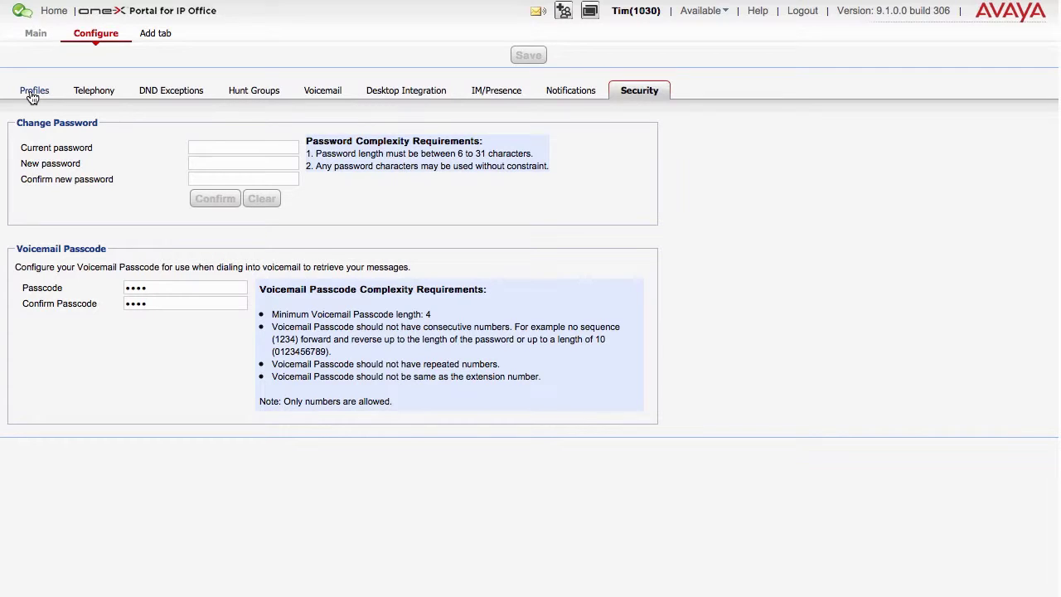
# Reset the main portal page to the factory UI, accepting the removal of user preferences, added gadgets and tabs.
pyautogui.click(35, 34)
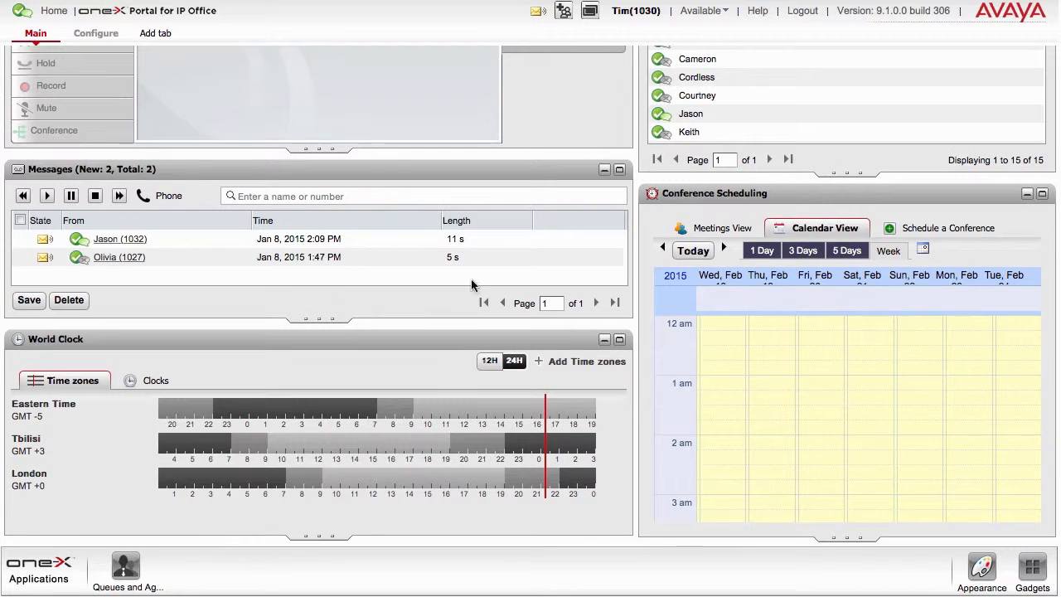
pyautogui.click(983, 570)
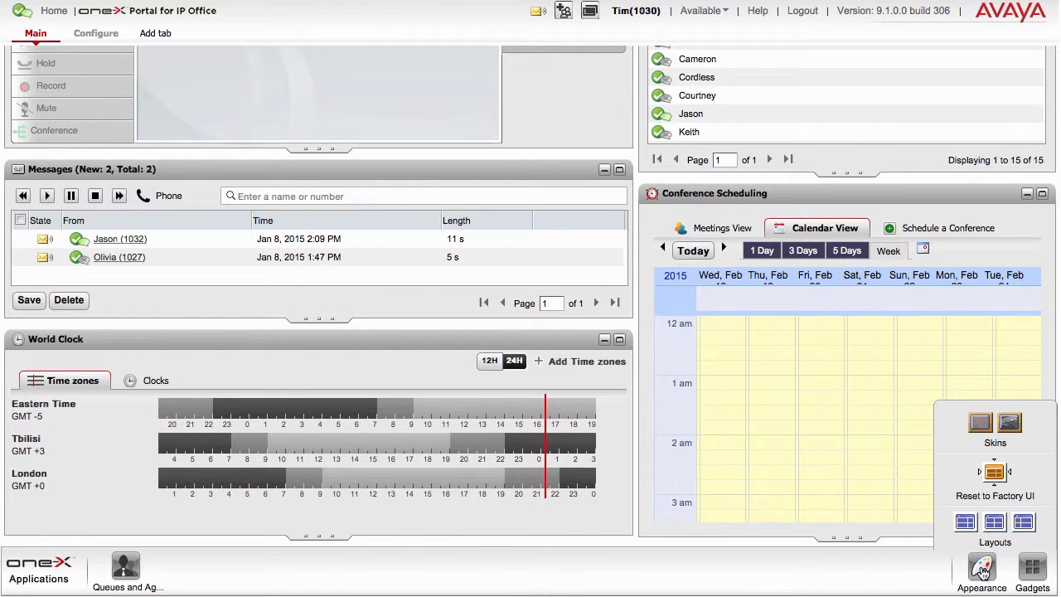
pyautogui.click(994, 474)
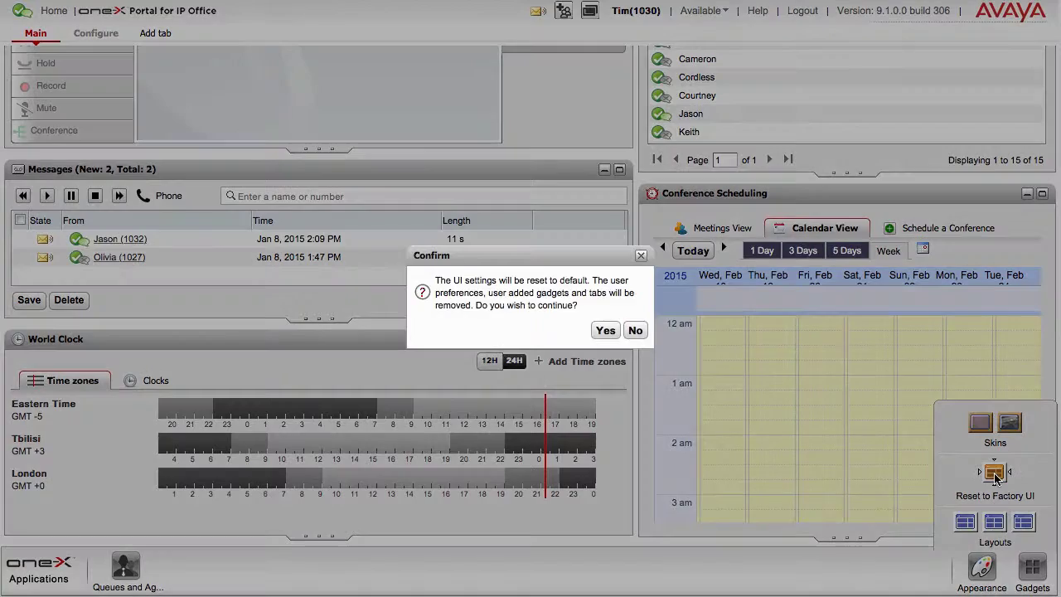
pyautogui.click(606, 331)
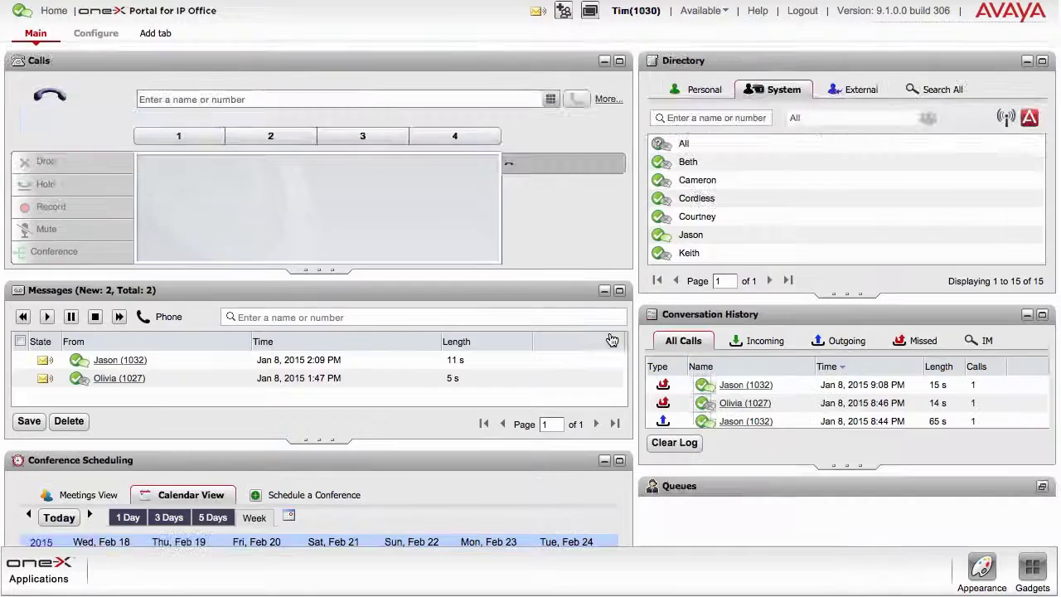